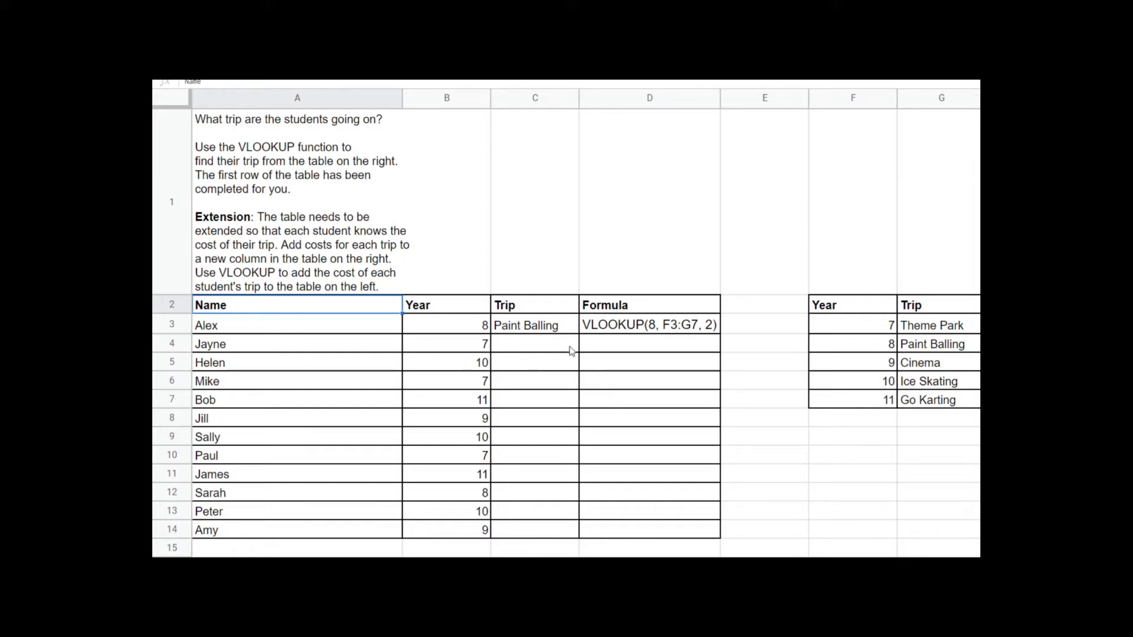
- Examine the search key and range of the VLOOKUP formula in C3 against the year and trip table in F3:G7
left_click(530, 331)
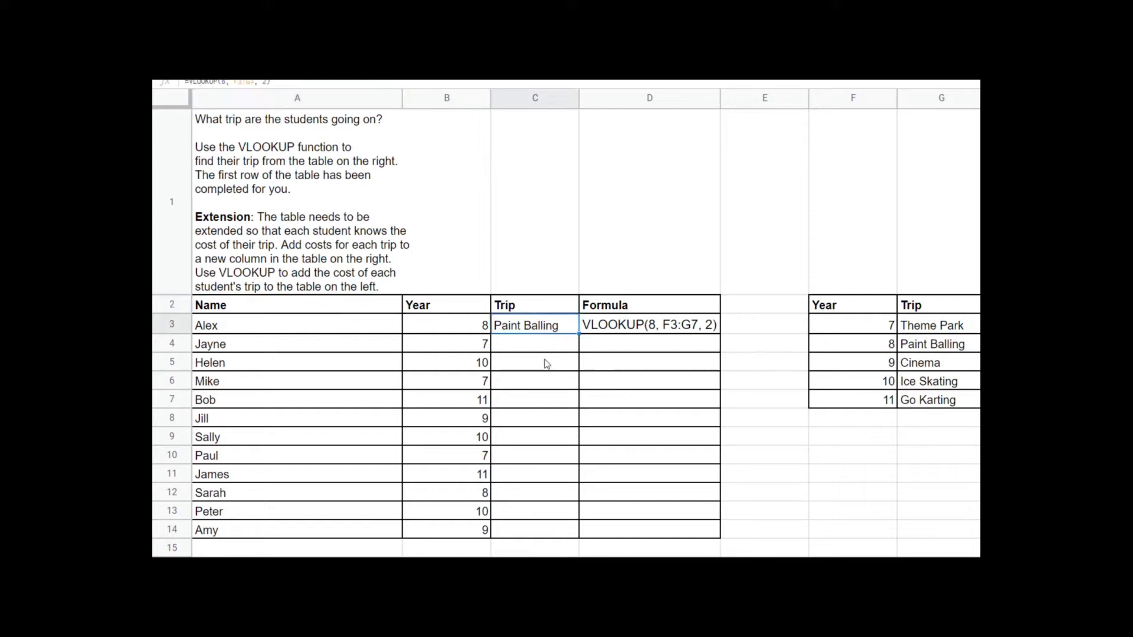
double_click(556, 329)
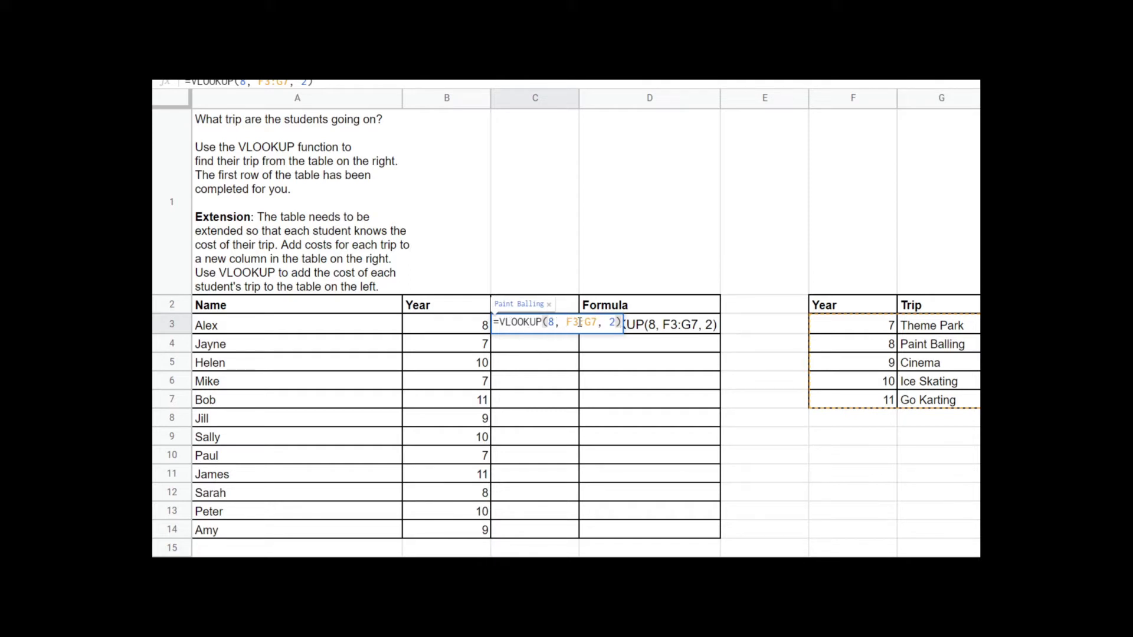
double_click(549, 322)
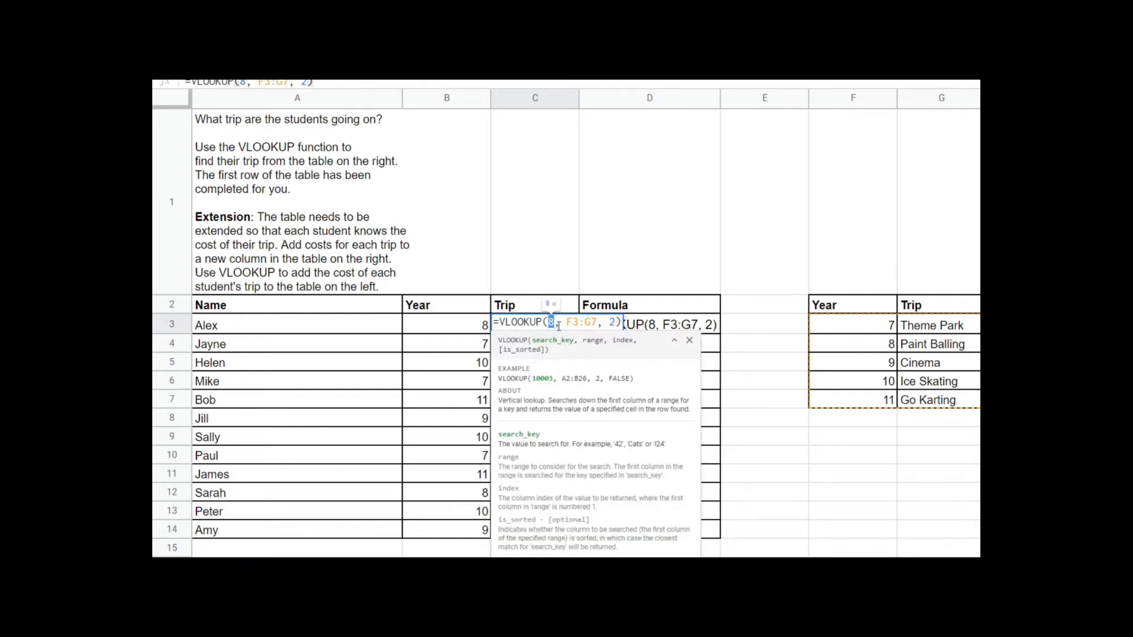
left_click(558, 324)
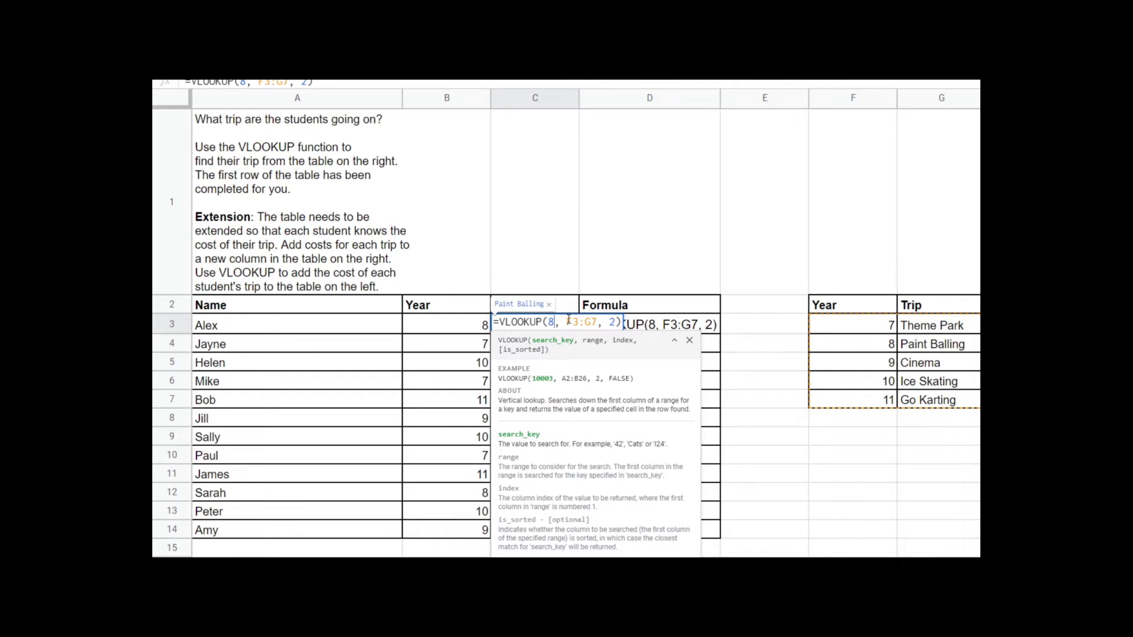
left_click_drag(568, 321, 596, 322)
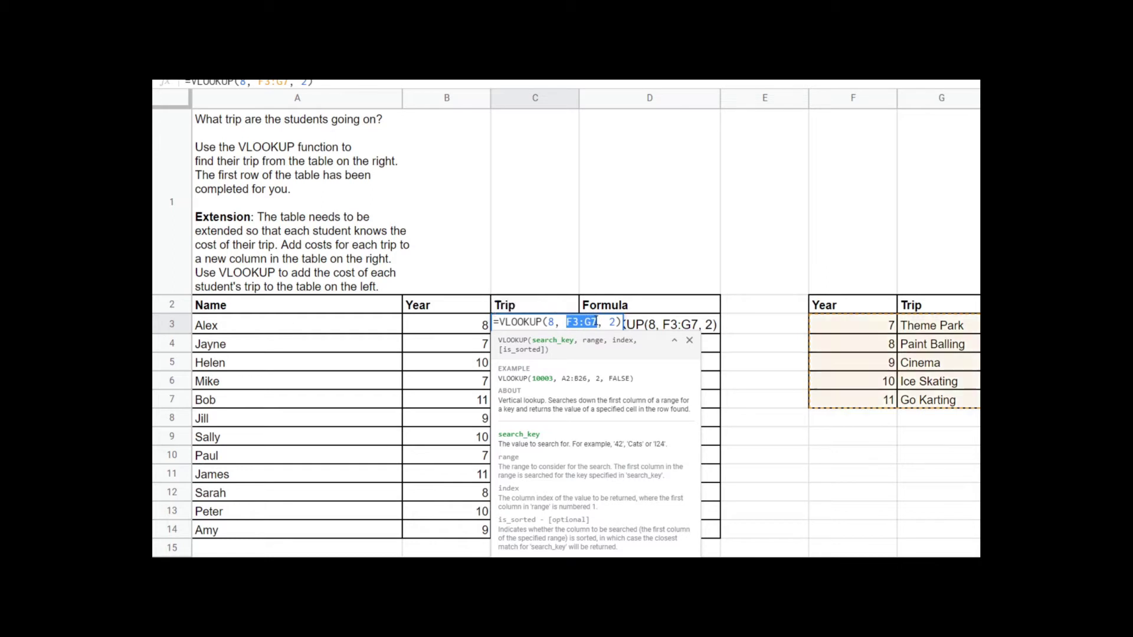
left_click(583, 323)
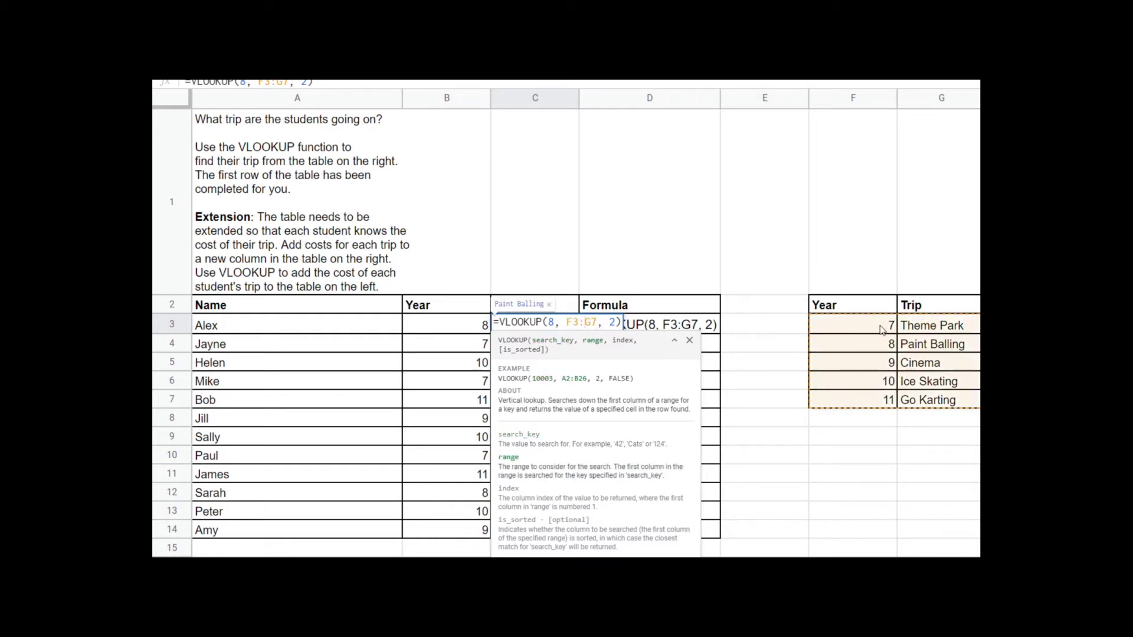
left_click(839, 321)
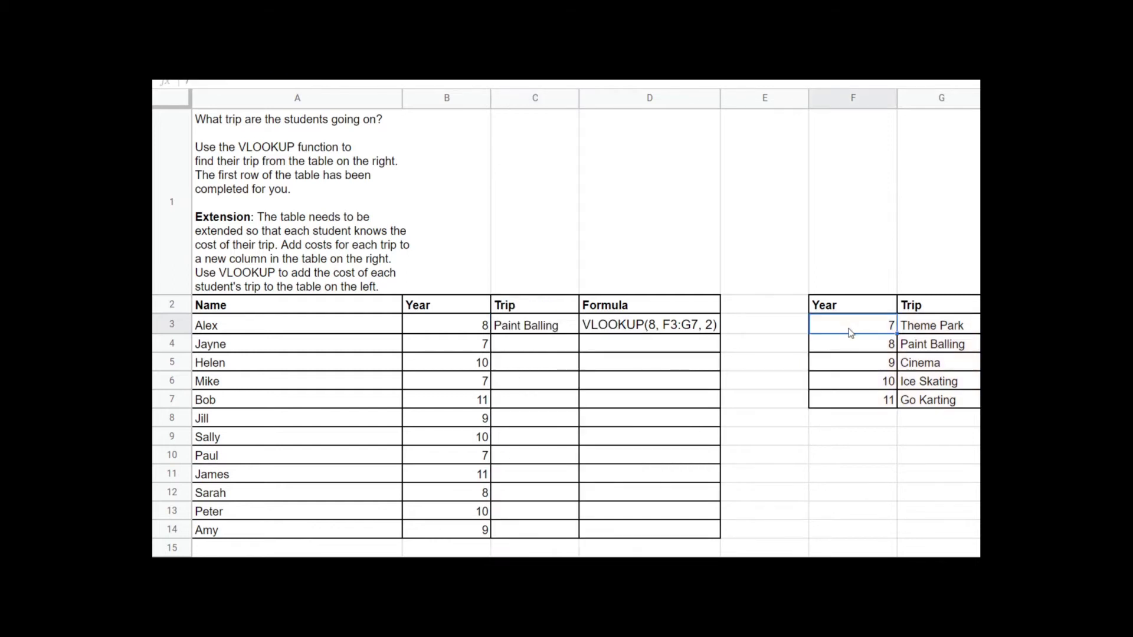
left_click_drag(850, 327, 932, 404)
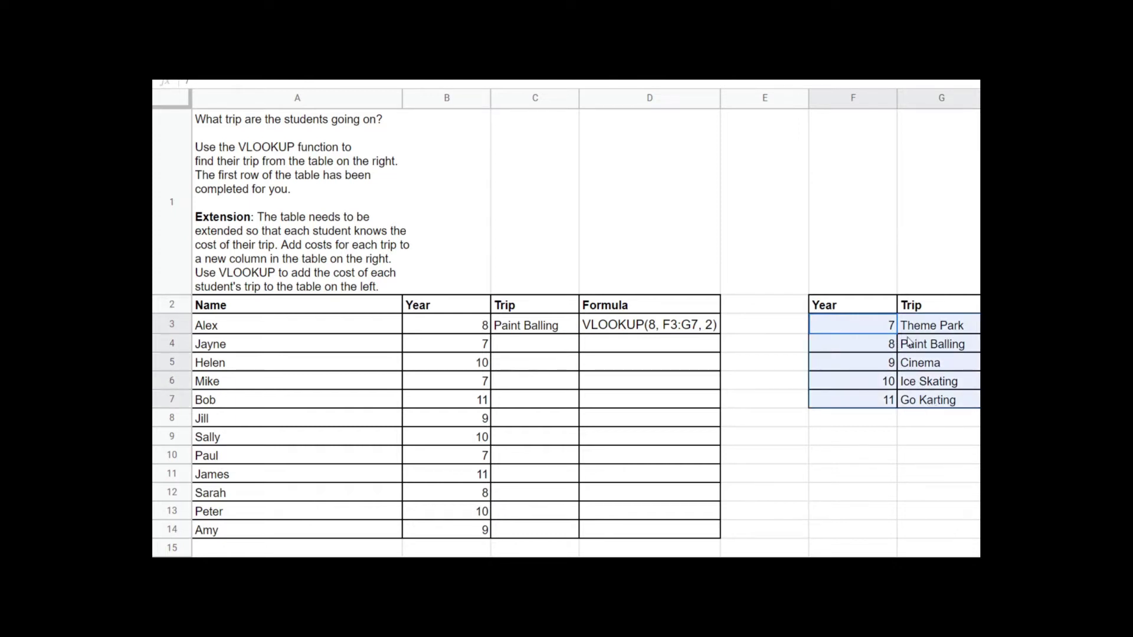
- Review the range and index arguments of the VLOOKUP formula in C3
left_click(555, 328)
double_click(538, 322)
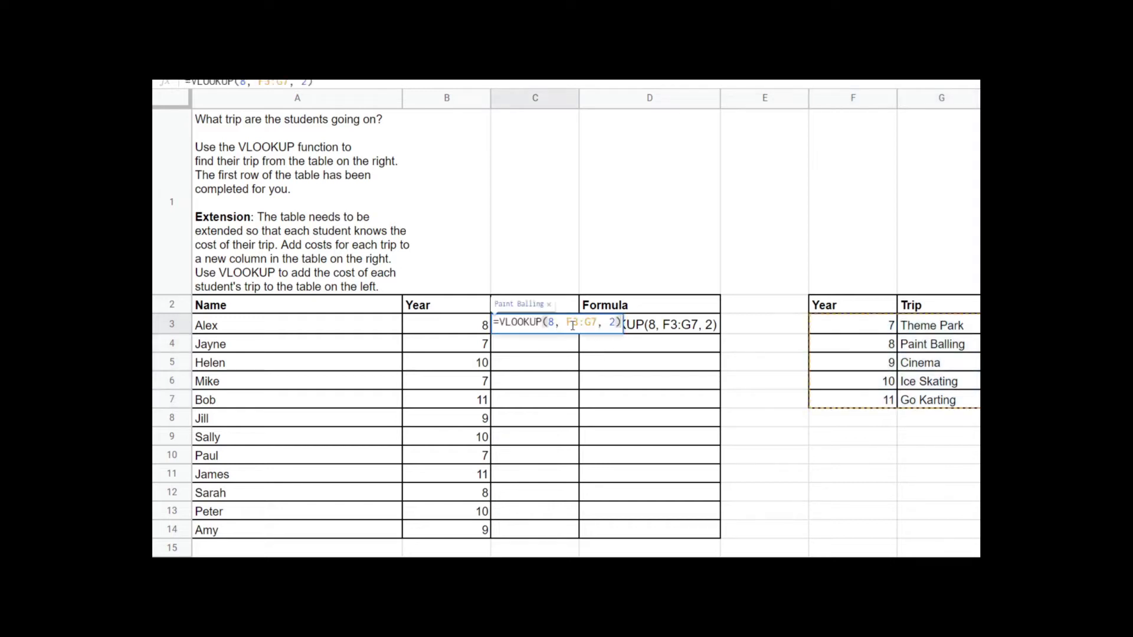
left_click_drag(566, 322, 597, 322)
left_click(575, 322)
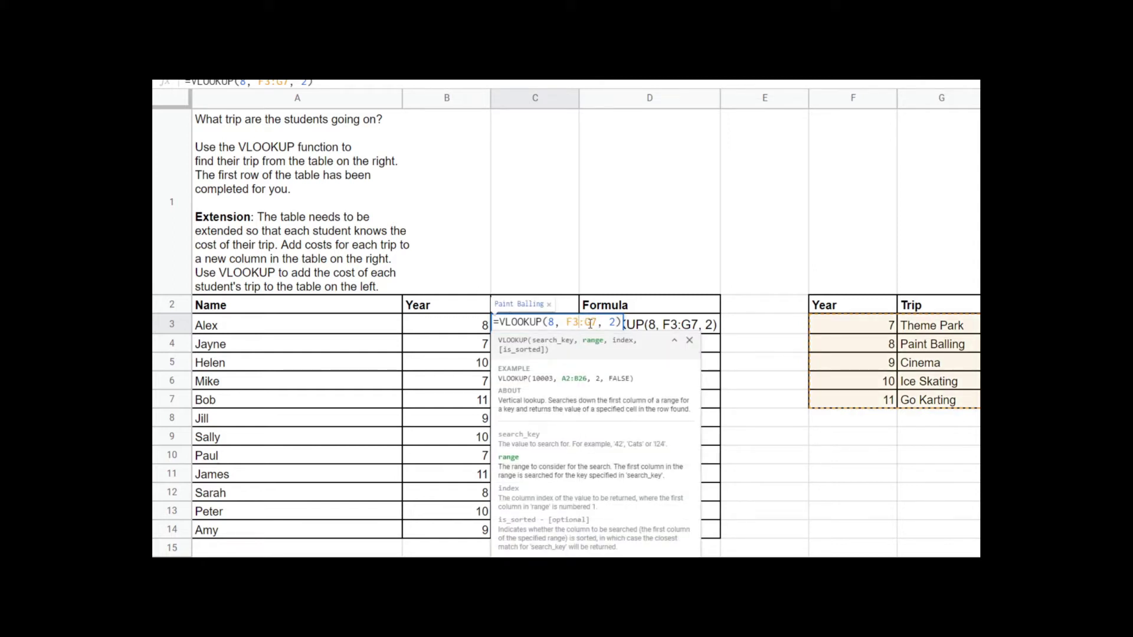
left_click(610, 322)
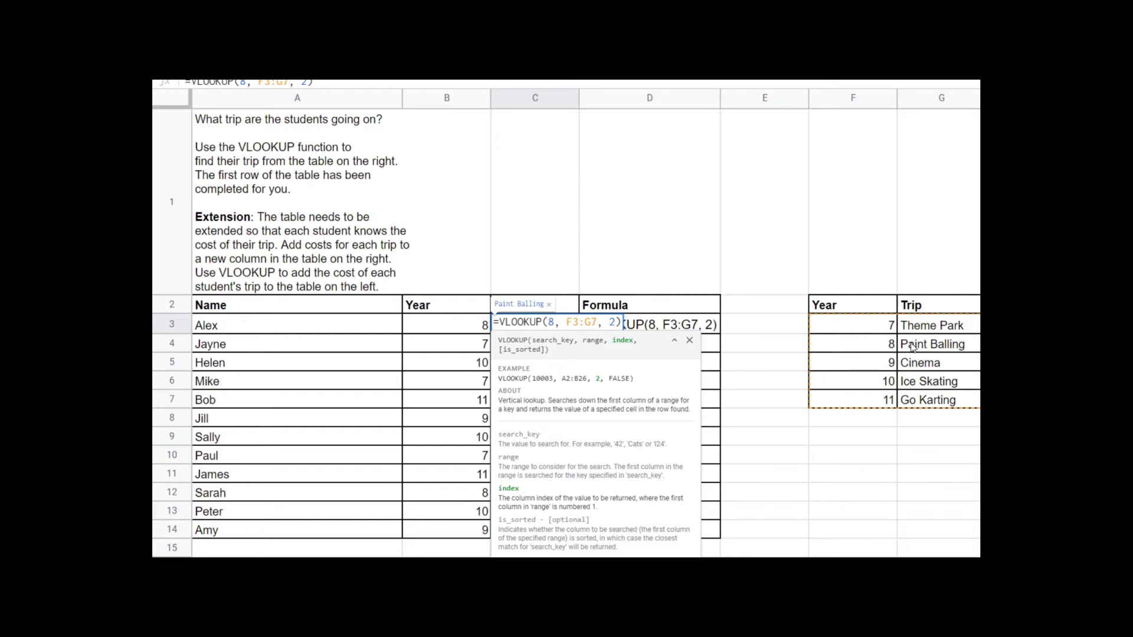
key("Return")
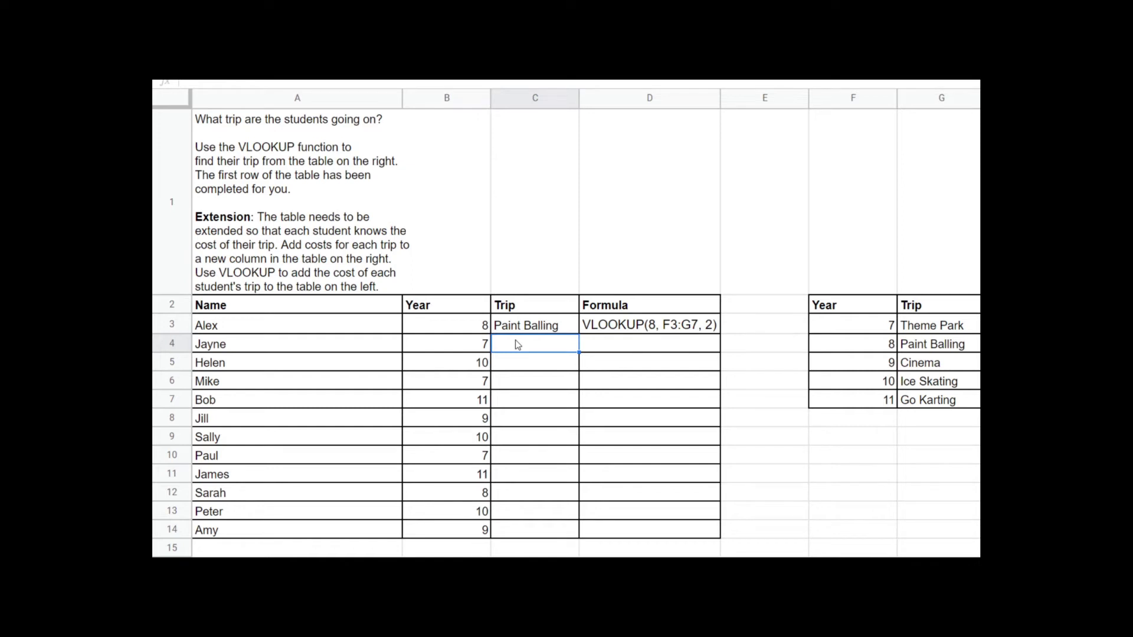
- Enter the formula =VLOOKUP(7,F3:G7,2) in C4 to find the trip for the year 7 student
type("=")
type("VLOOKUP")
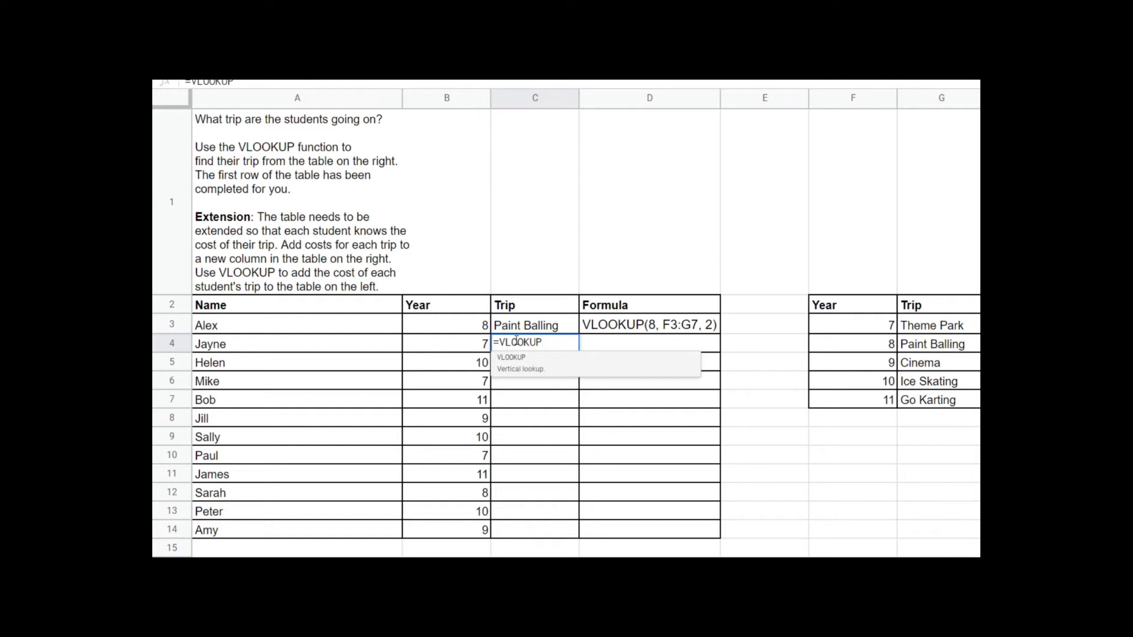
type("(")
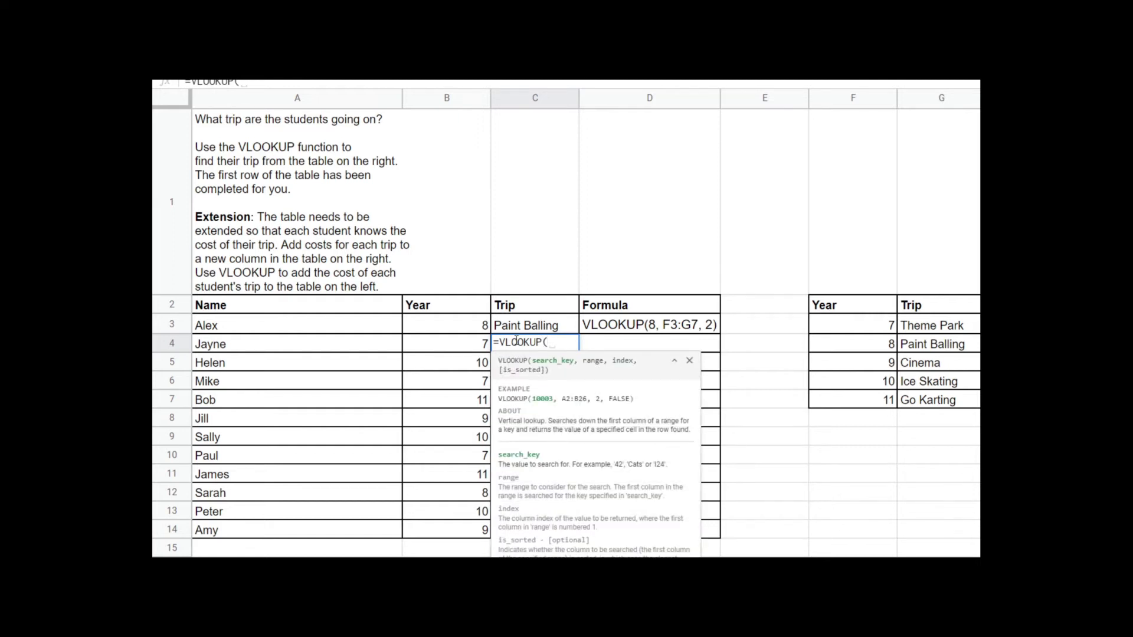
type(")")
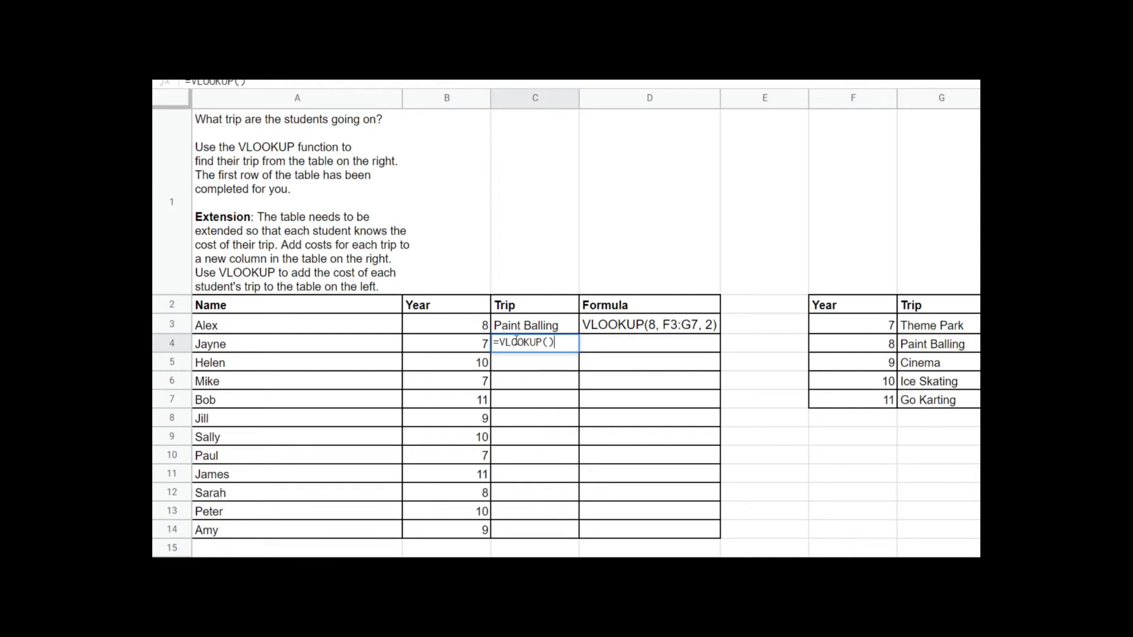
key("Left")
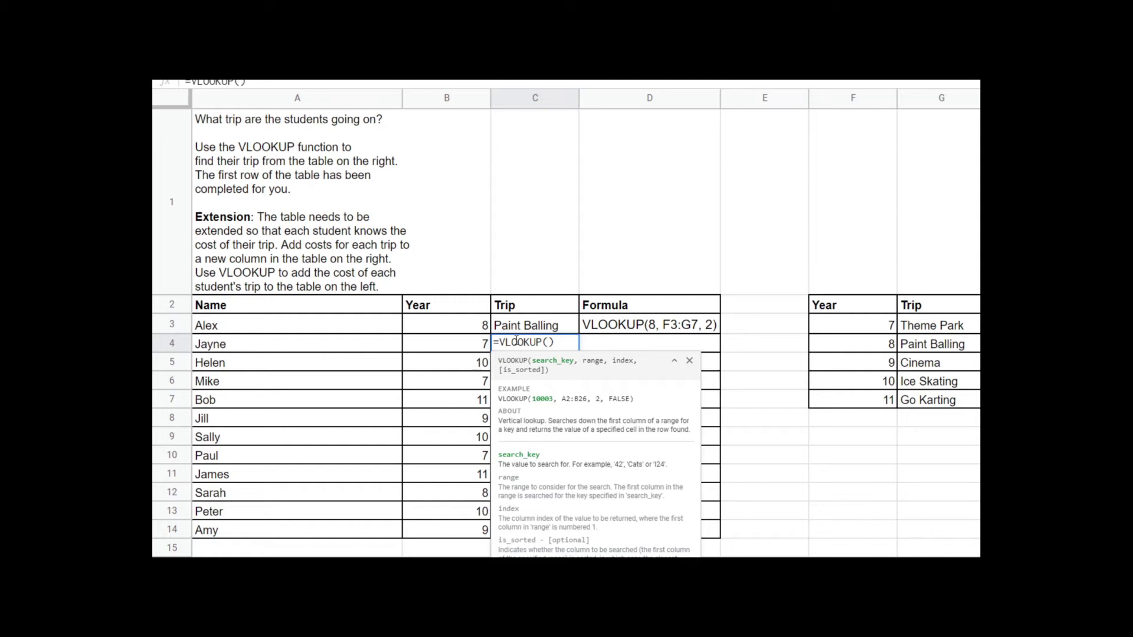
type("7")
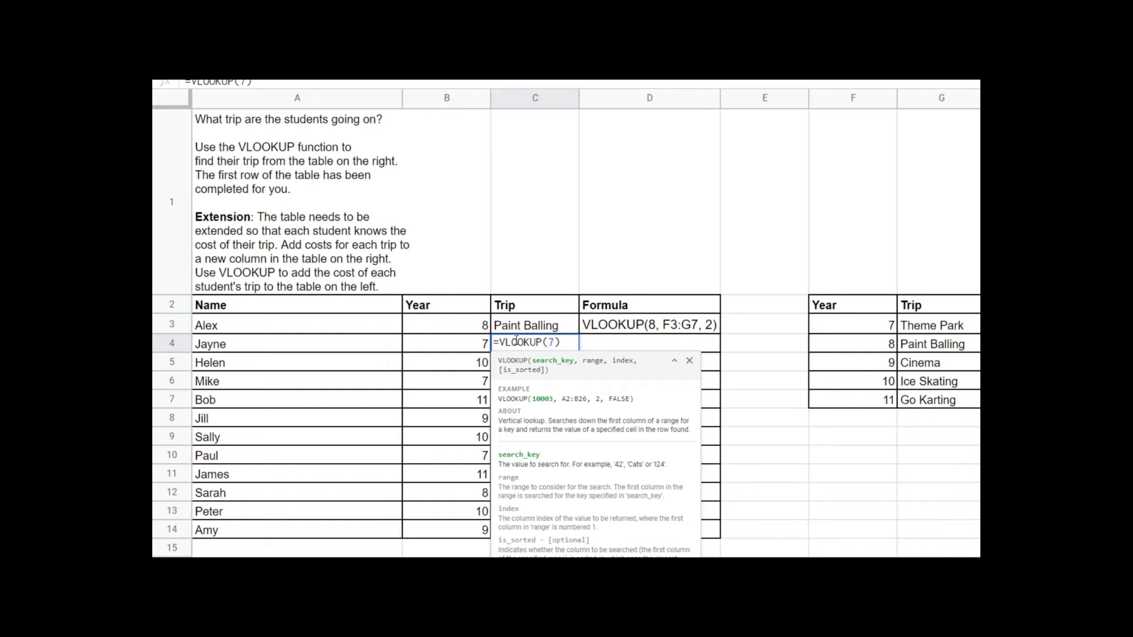
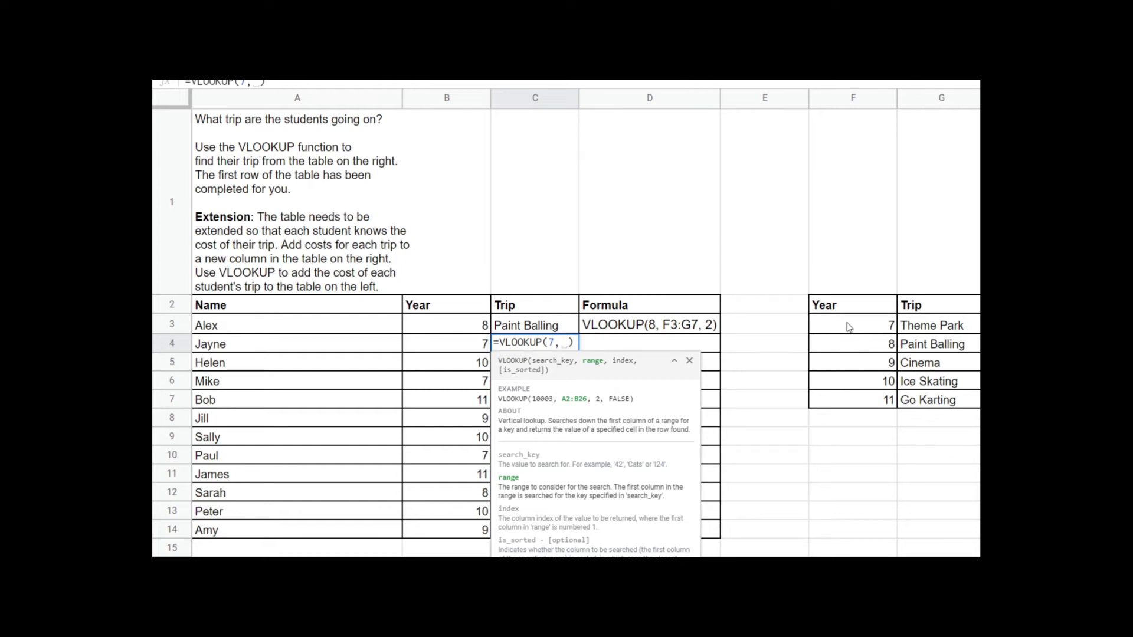
type("F3")
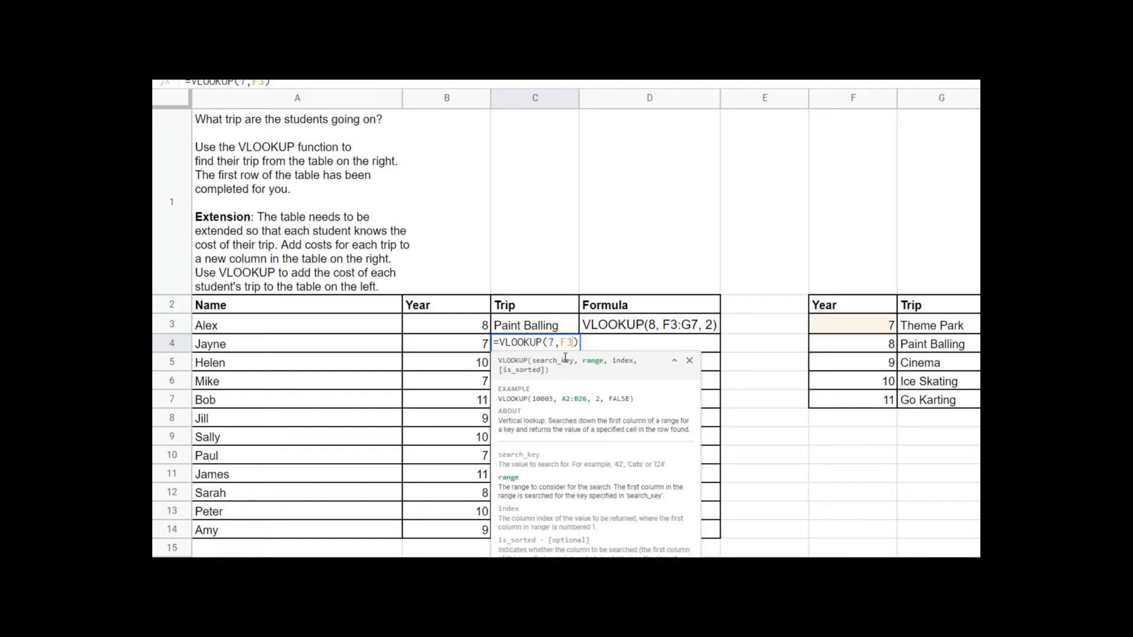
type(":")
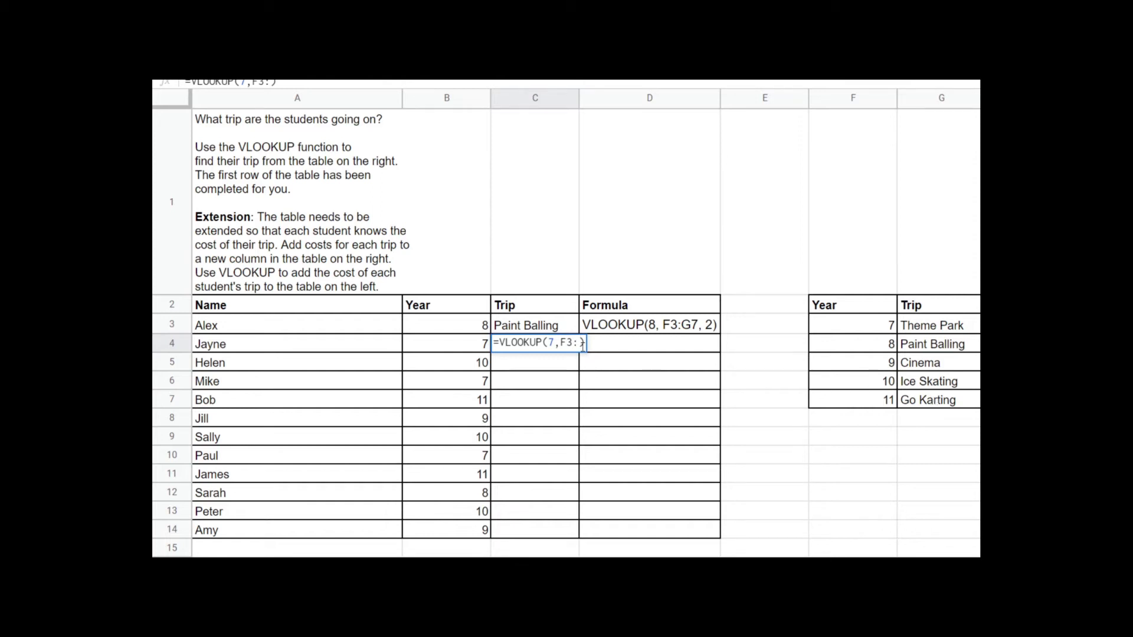
type("G7")
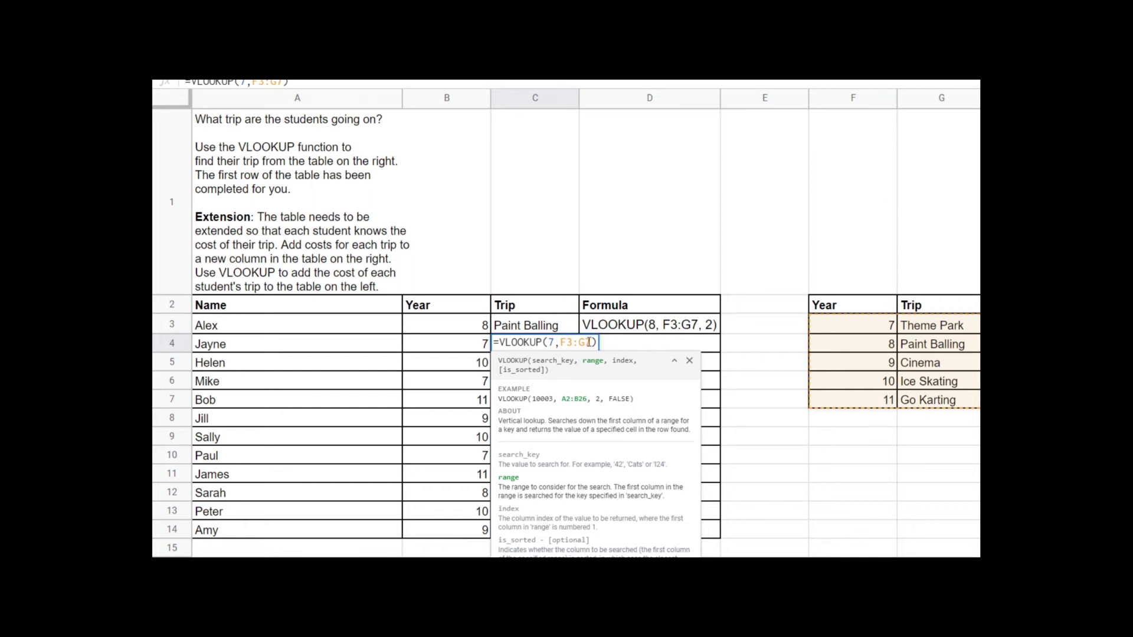
type(",")
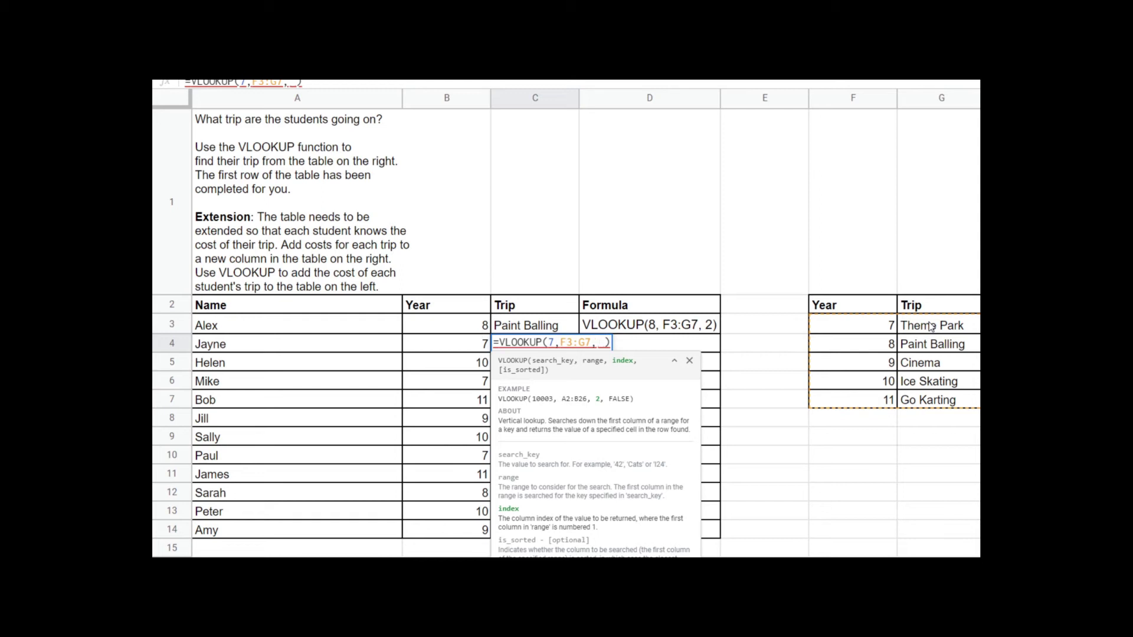
type("2")
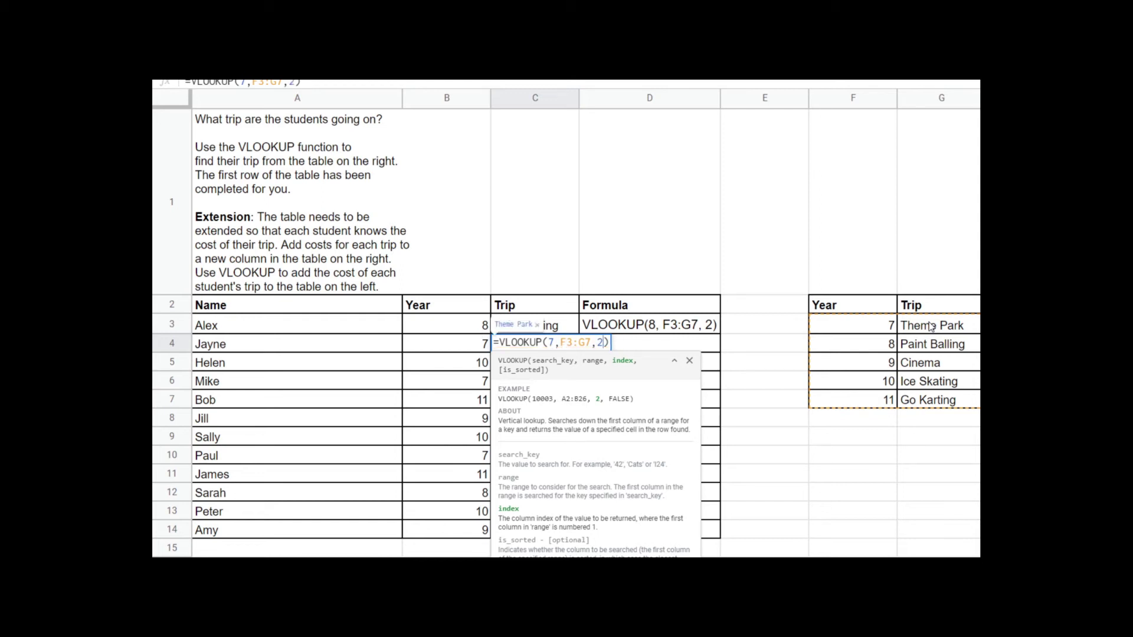
type(")")
left_click(467, 326)
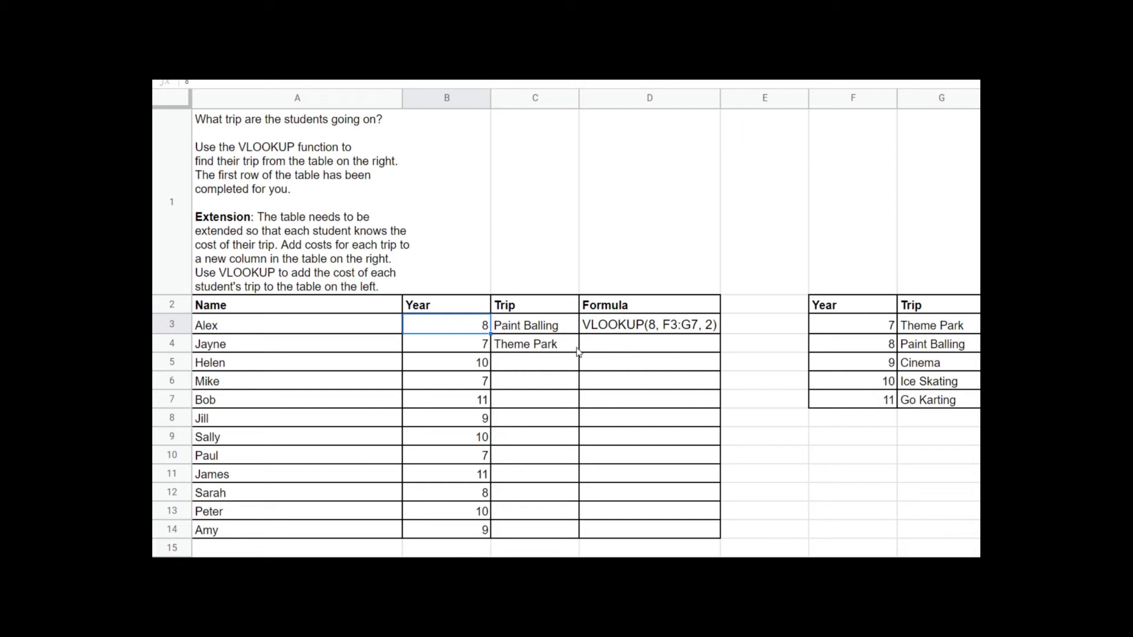
- Copy the formula text from C4 without its equals sign and paste it into D4 as VLOOKUP(7,F3:G7,2)
left_click(531, 348)
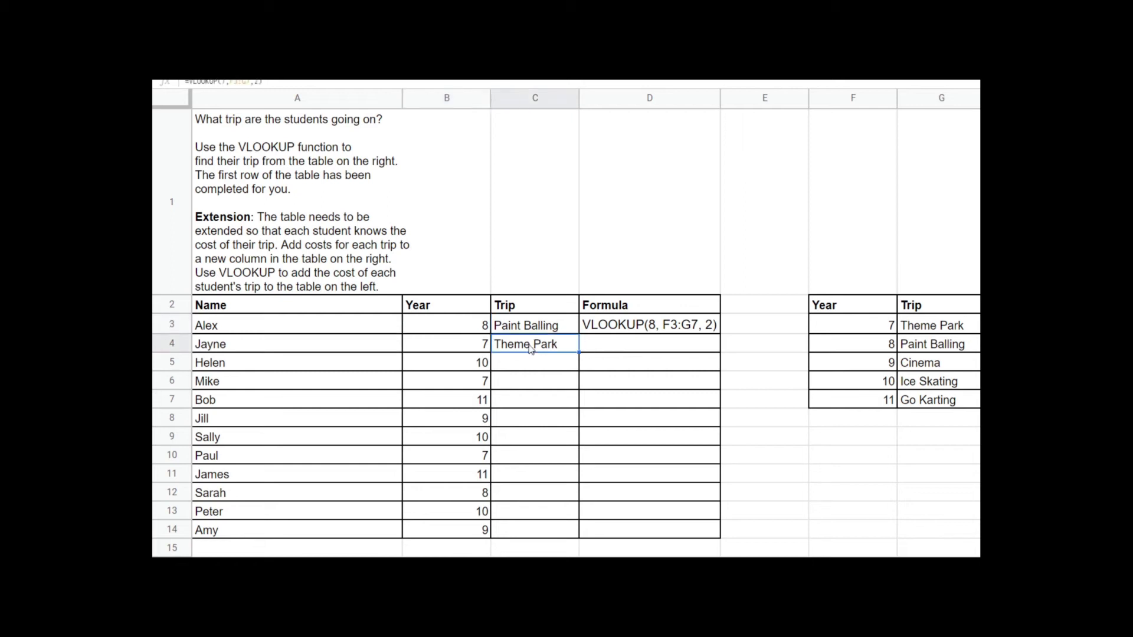
left_click_drag(261, 81, 188, 81)
key("ctrl+c")
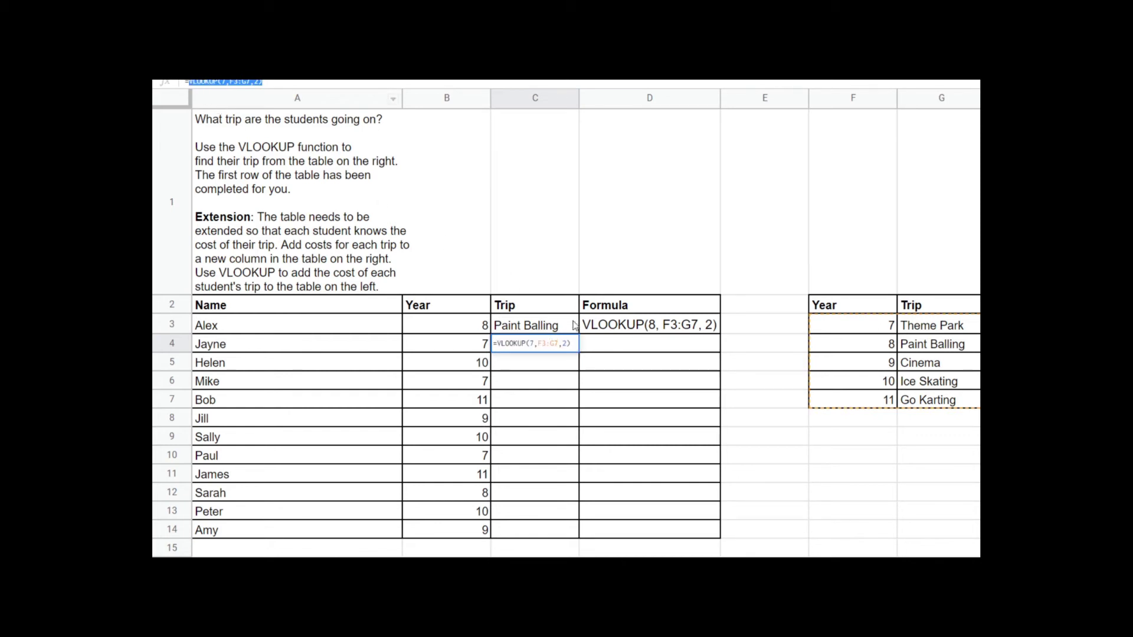
left_click(632, 352)
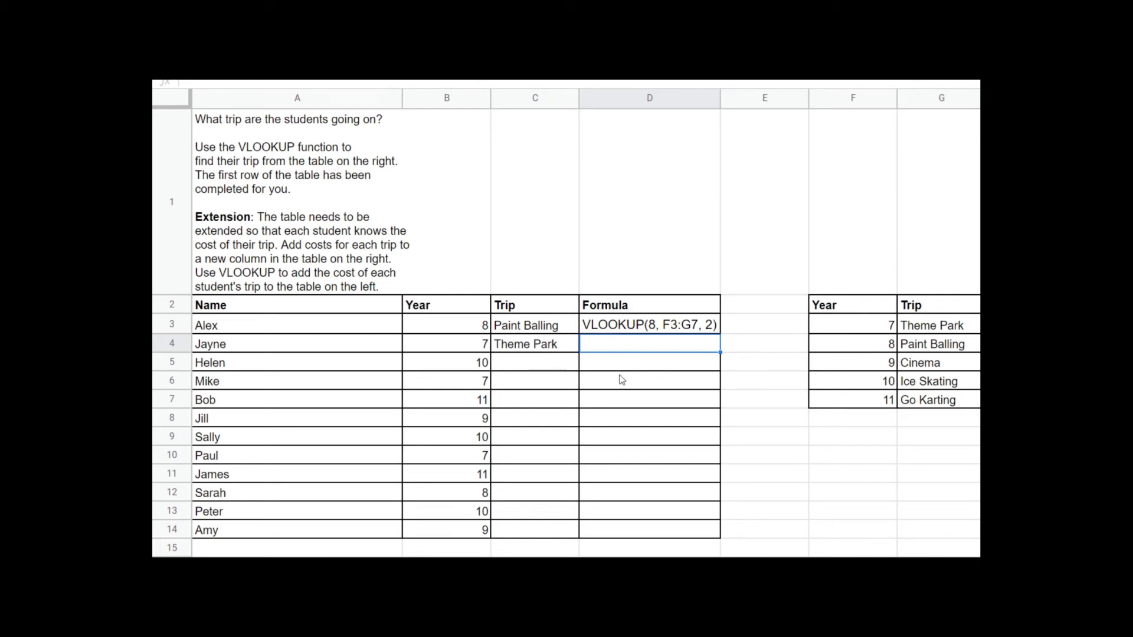
key("ctrl+v")
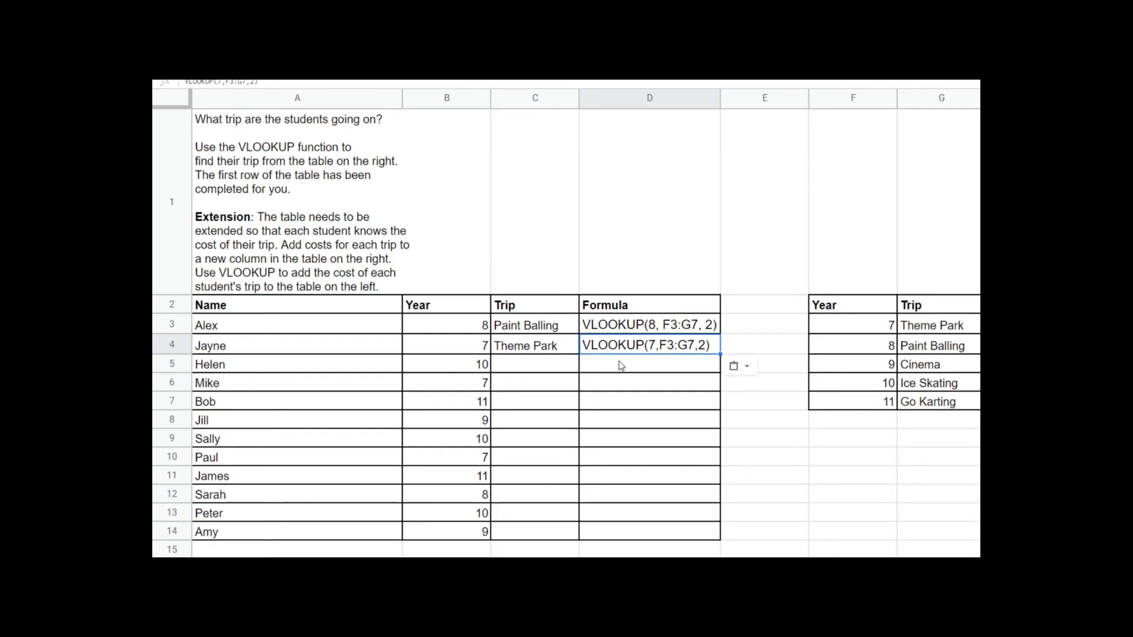
- Apply all borders to the formula text cell D4
left_click(620, 365)
left_click(711, 350)
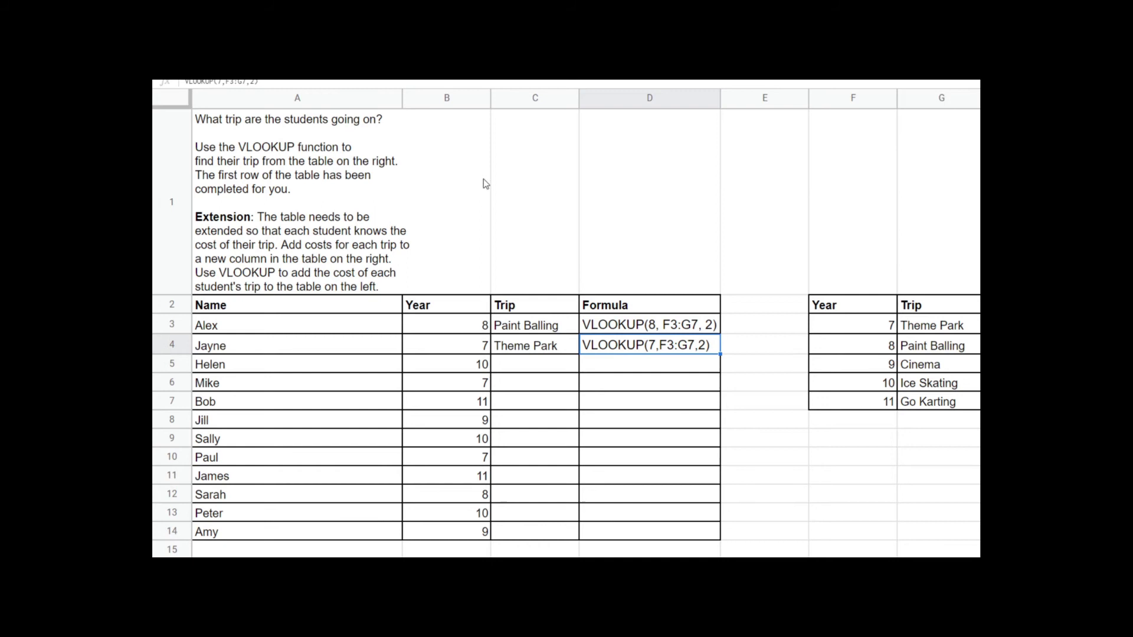
left_click(688, 77)
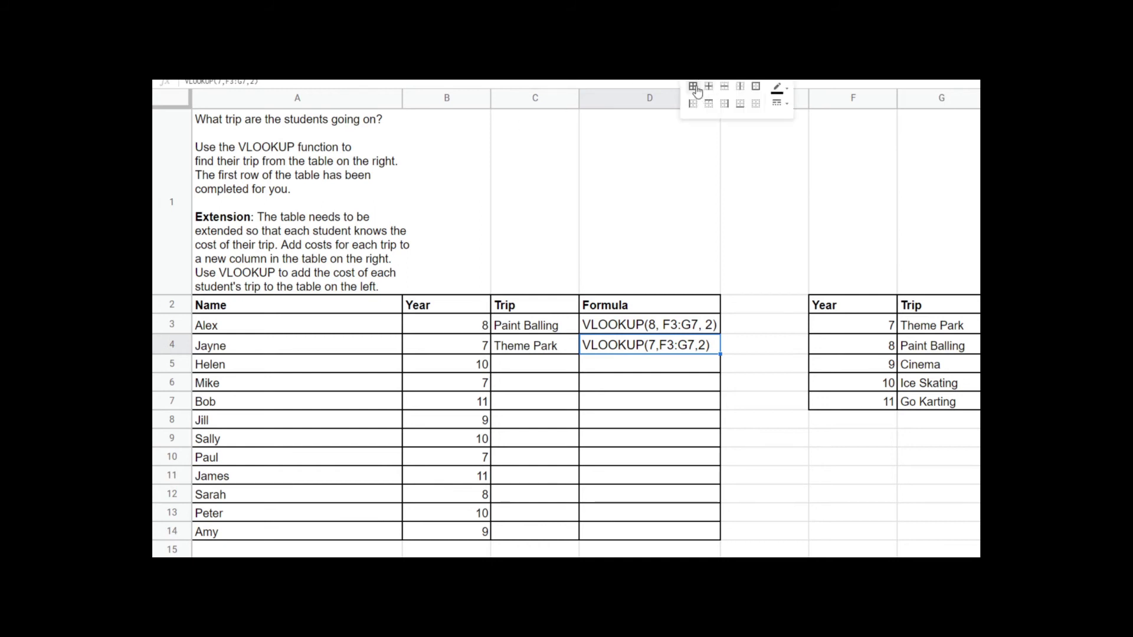
left_click(673, 378)
- Enter the formula =VLOOKUP(10, F3:G7, 2) in C5 to find the trip for the year 10 student
left_click(517, 371)
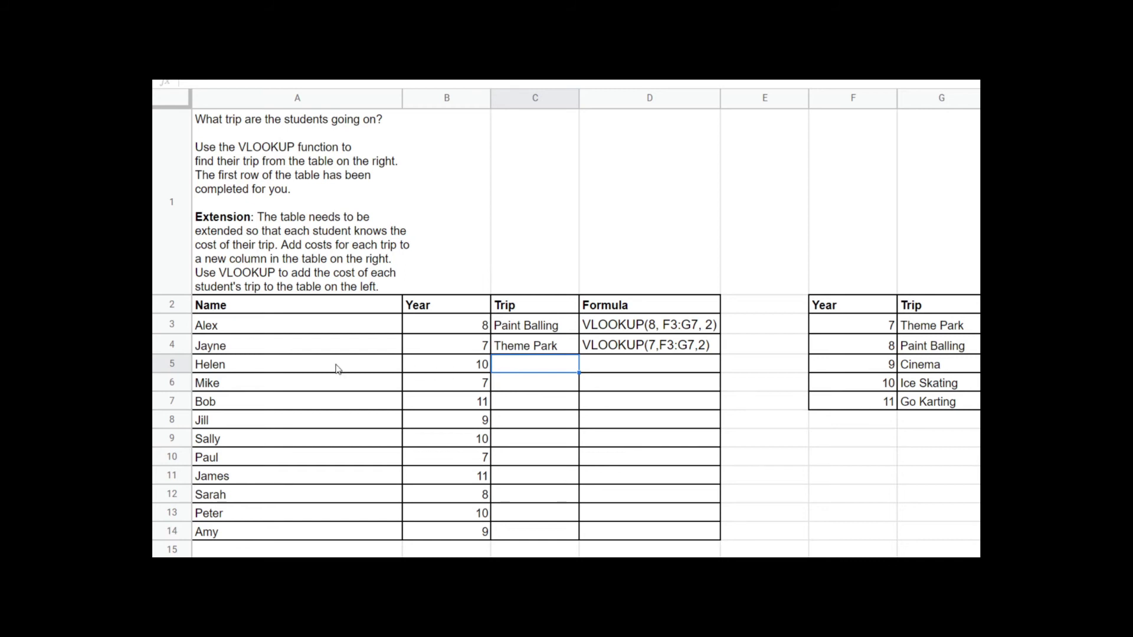
left_click(515, 348)
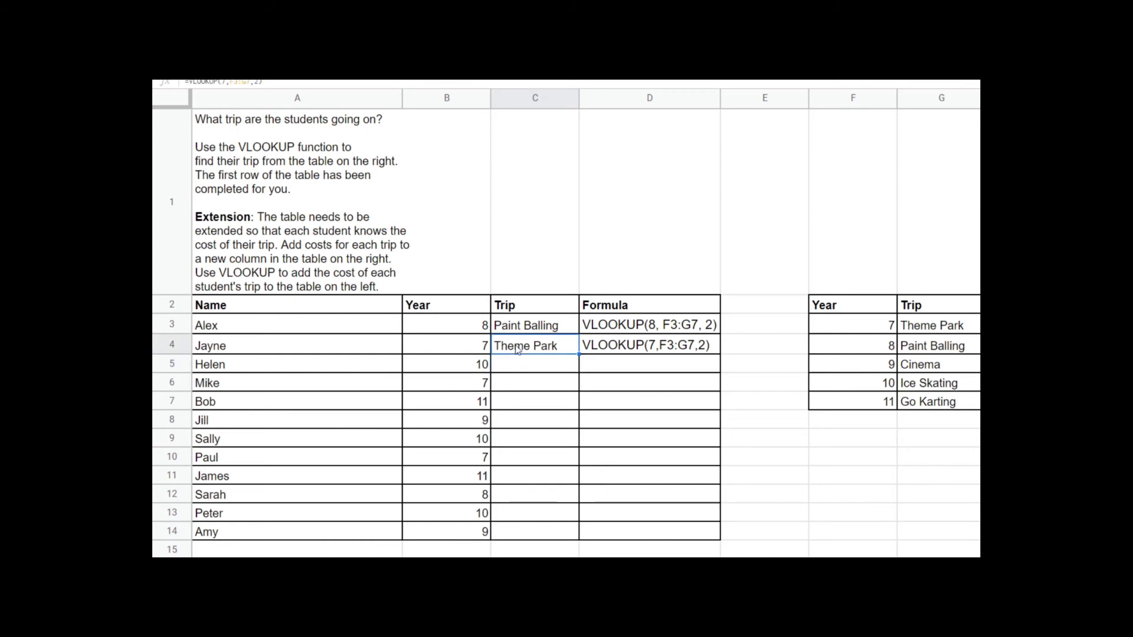
left_click(520, 369)
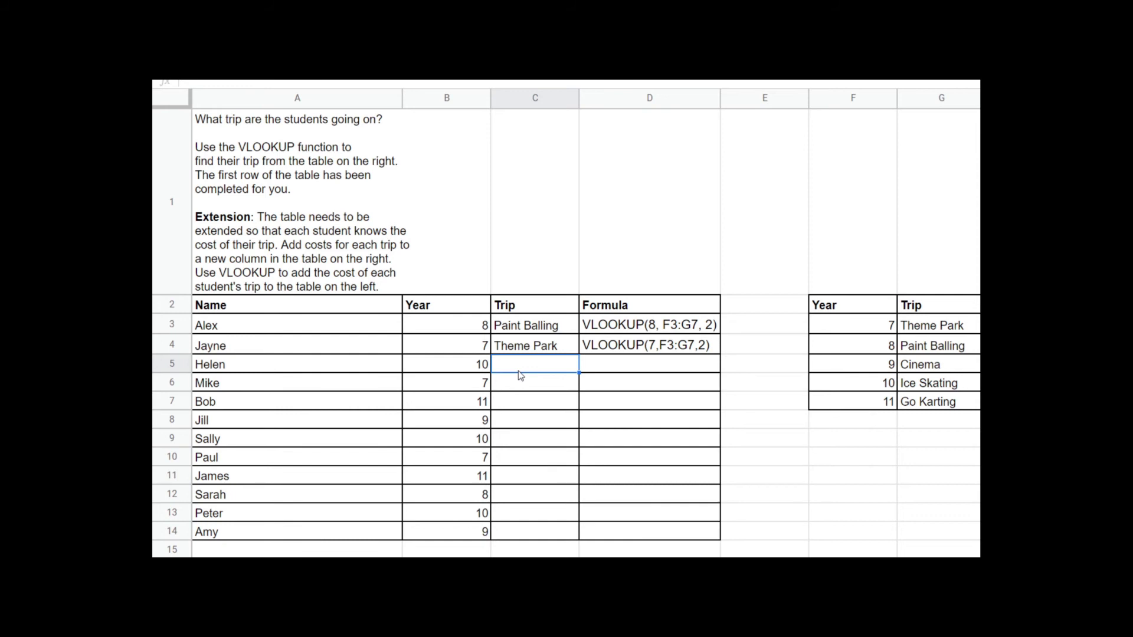
type("=")
type("VLOOKUP()")
key("Left")
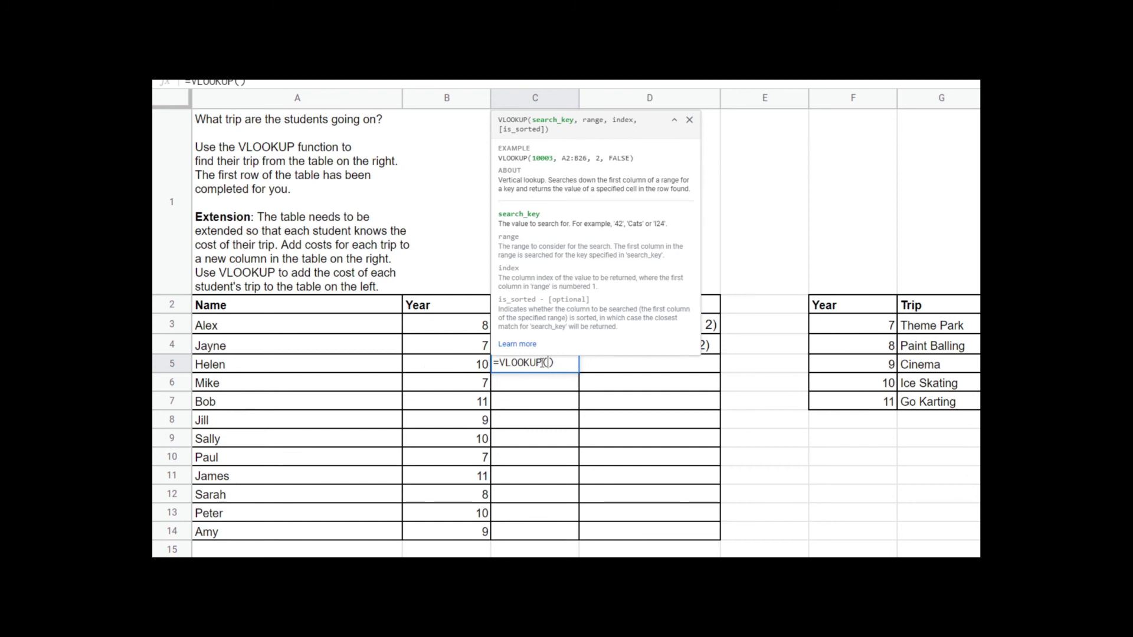
type("10,")
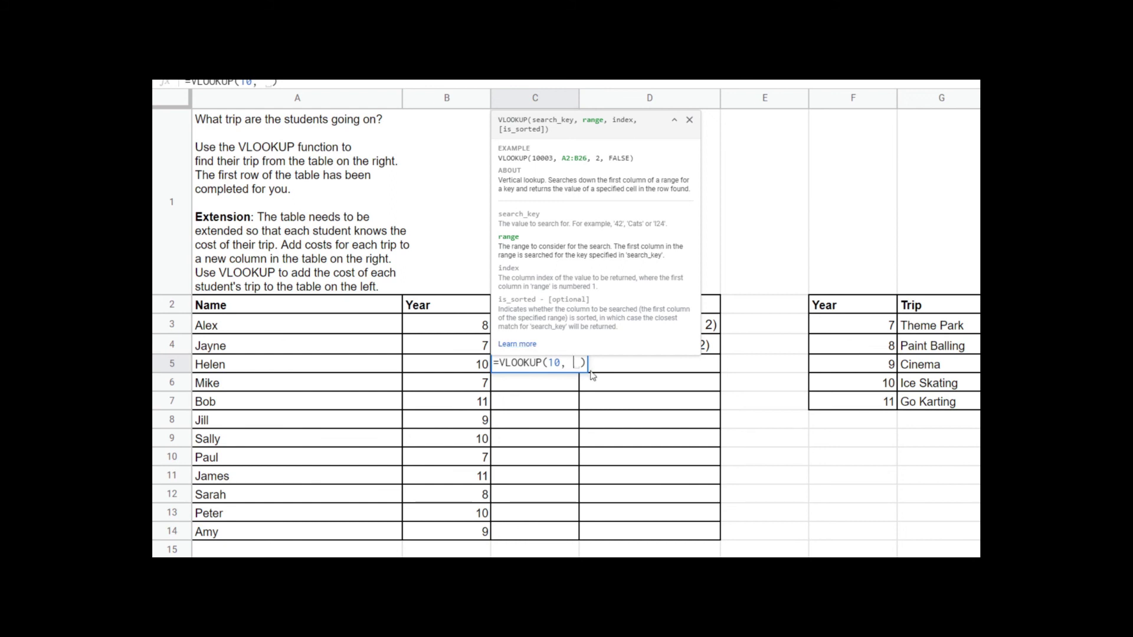
type("F3:G7")
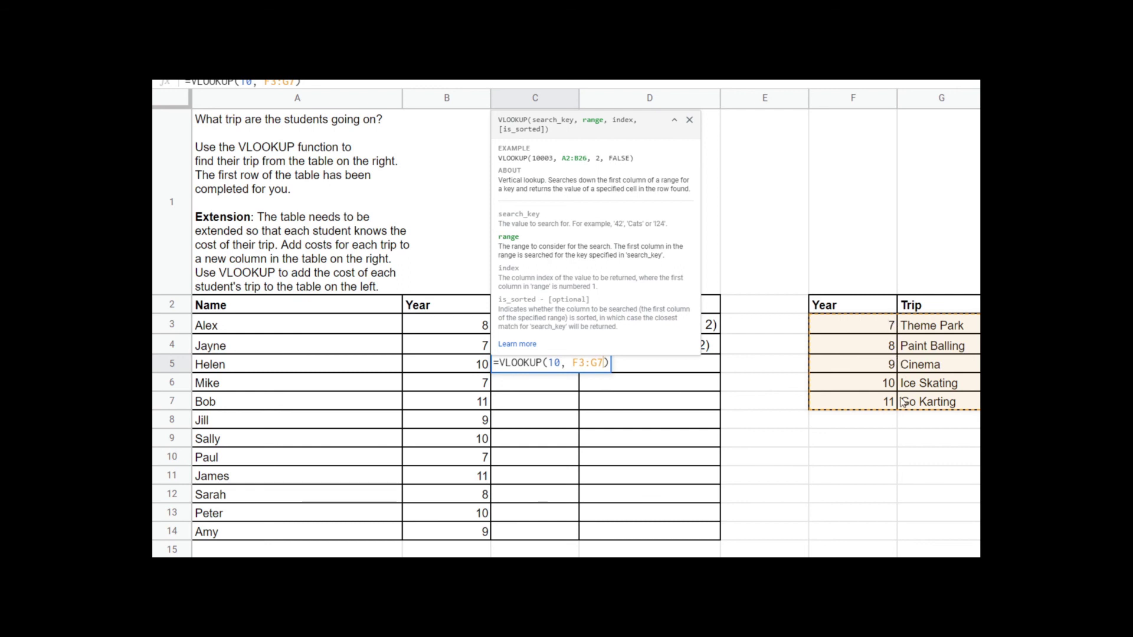
type(",")
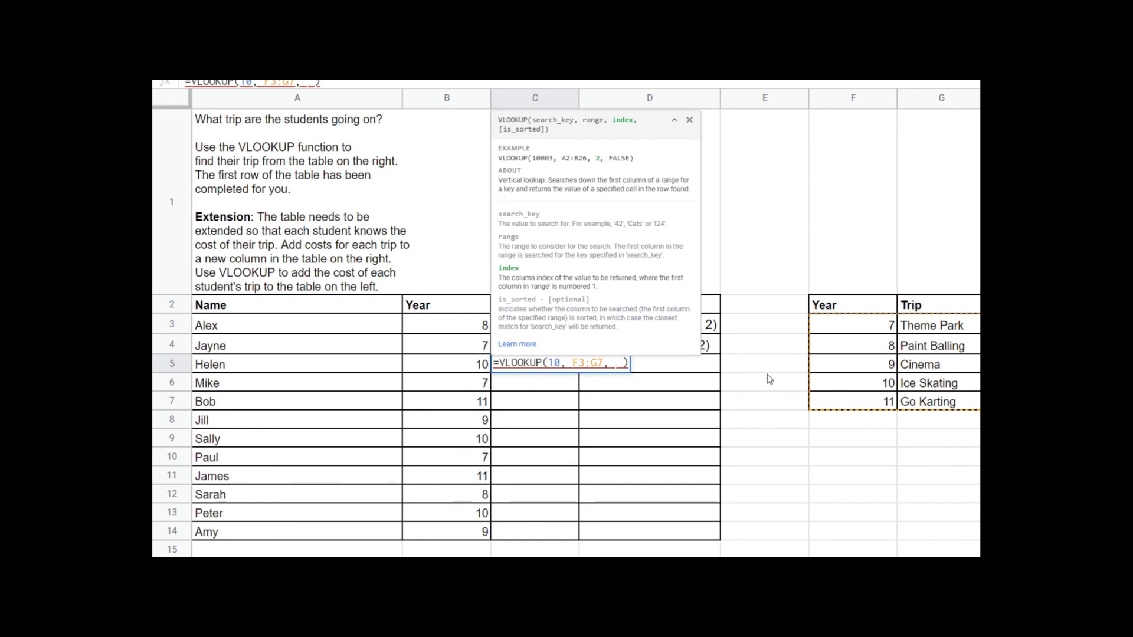
type("2")
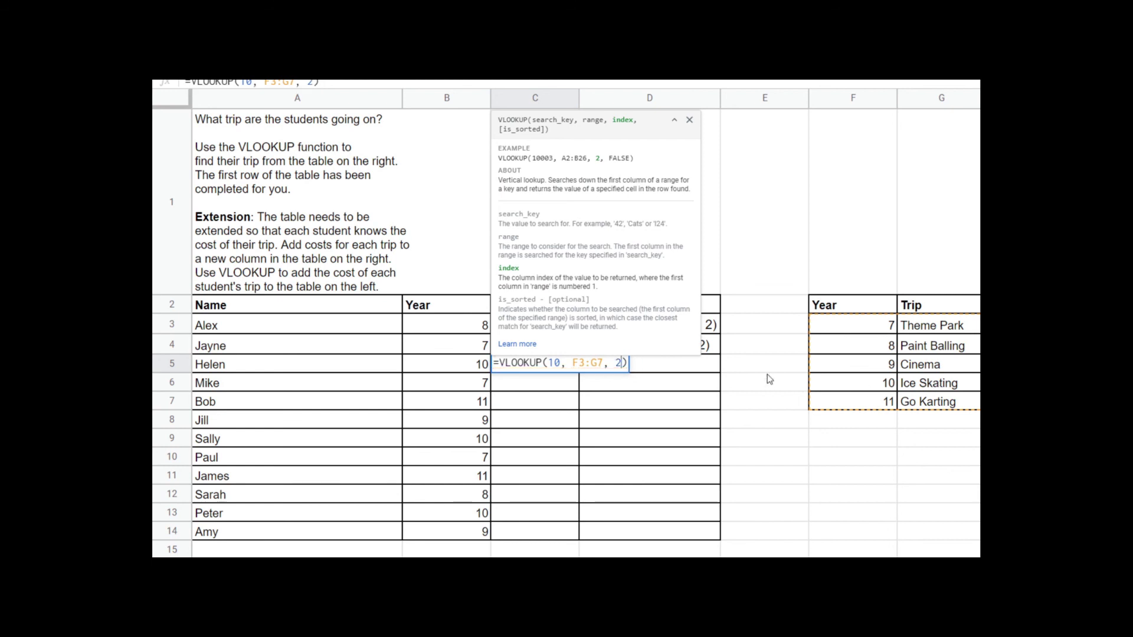
left_click(695, 388)
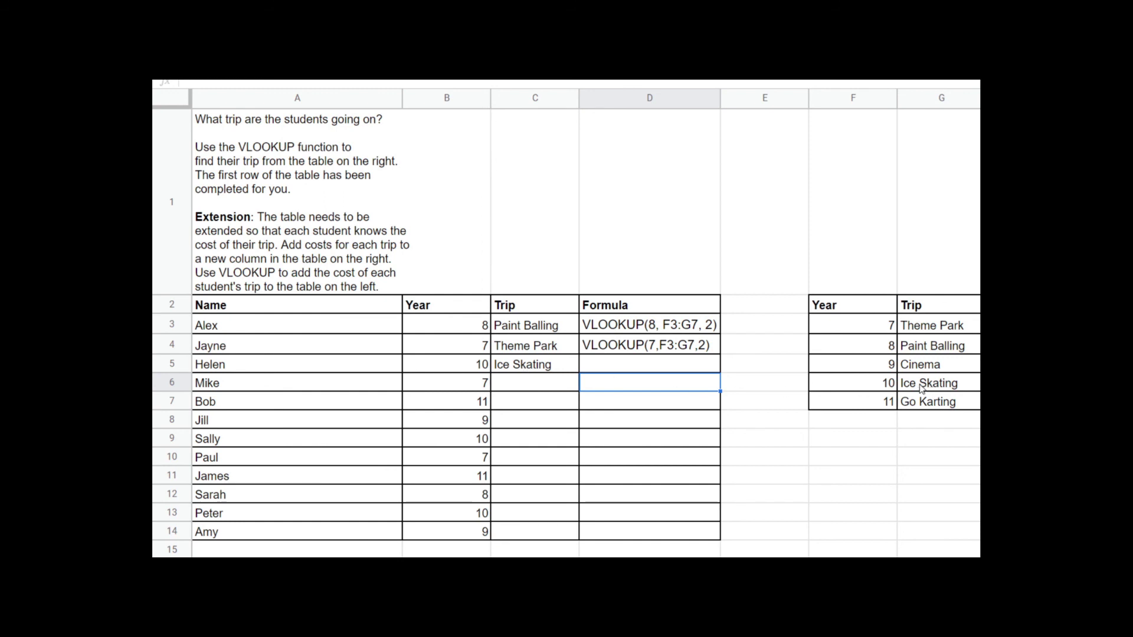
- Copy the VLOOKUP formula text from C5 without its equals sign, leaving the cell's formula intact
left_click(537, 367)
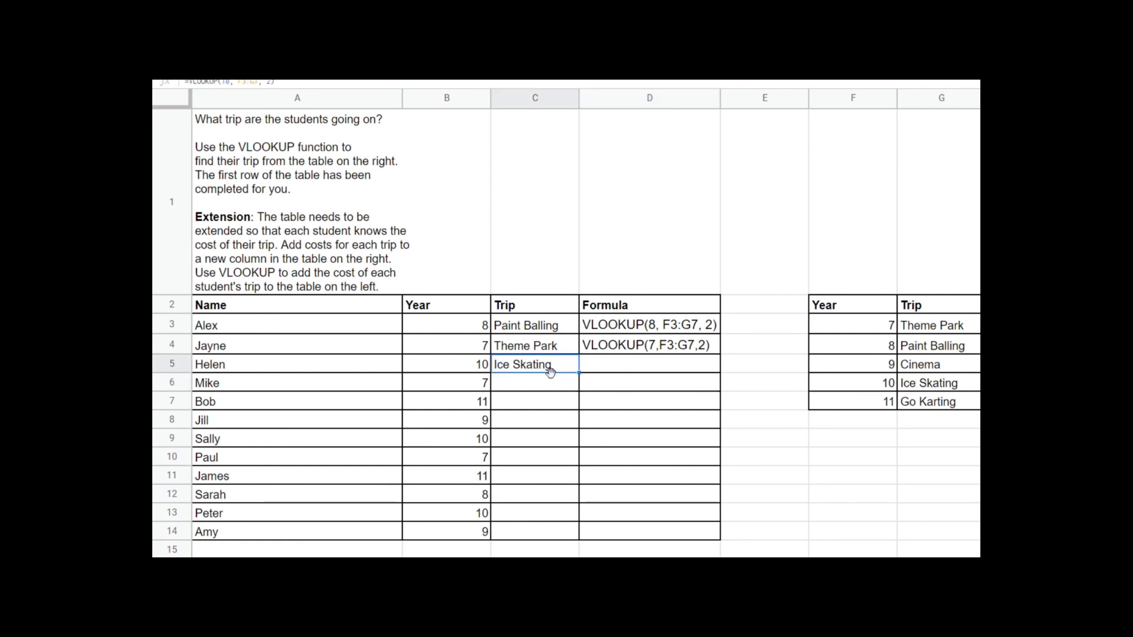
left_click(275, 82)
left_click_drag(274, 82, 190, 84)
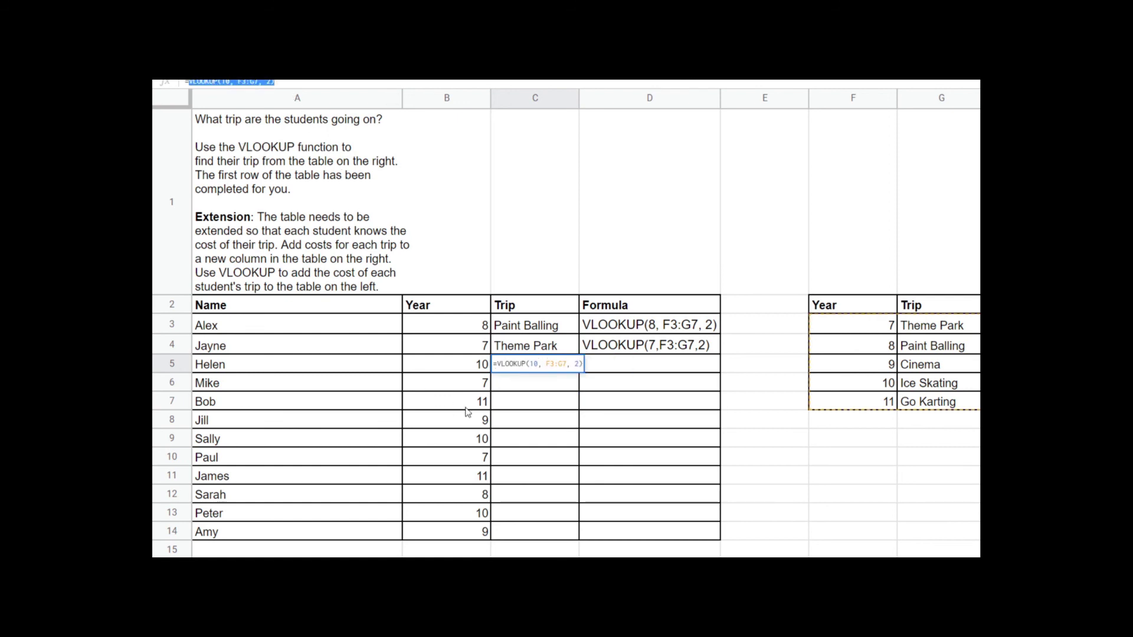
key("Return")
key("Down")
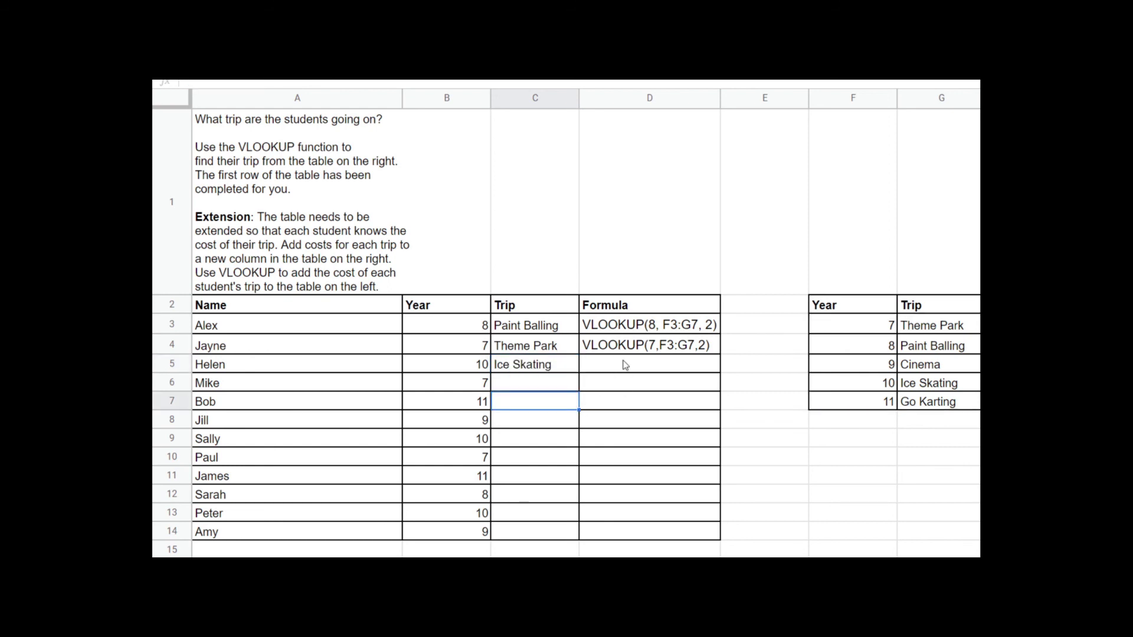
- Open the paste special options for the empty formula cell D5
left_click(623, 365)
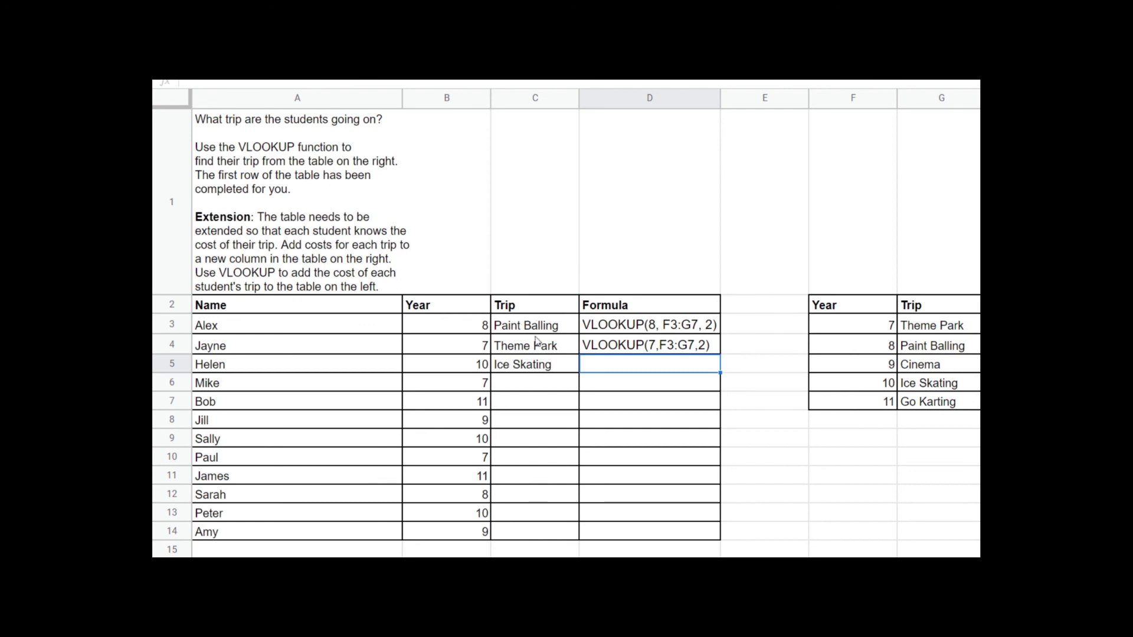
right_click(612, 369)
mouse_move(661, 248)
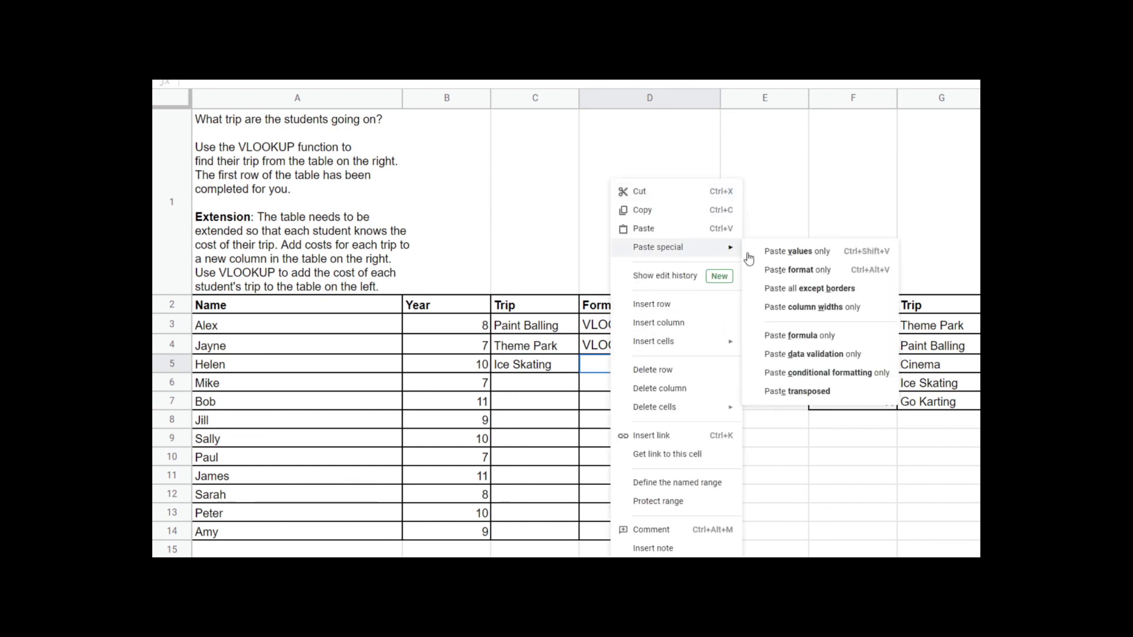